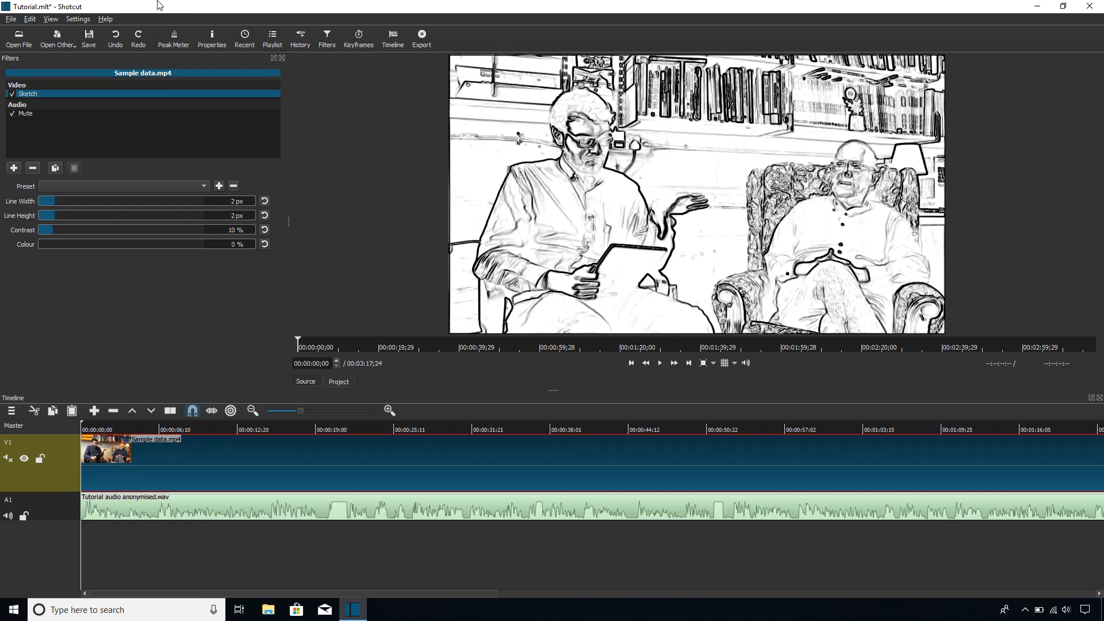
drag(160, 5, 230, 17)
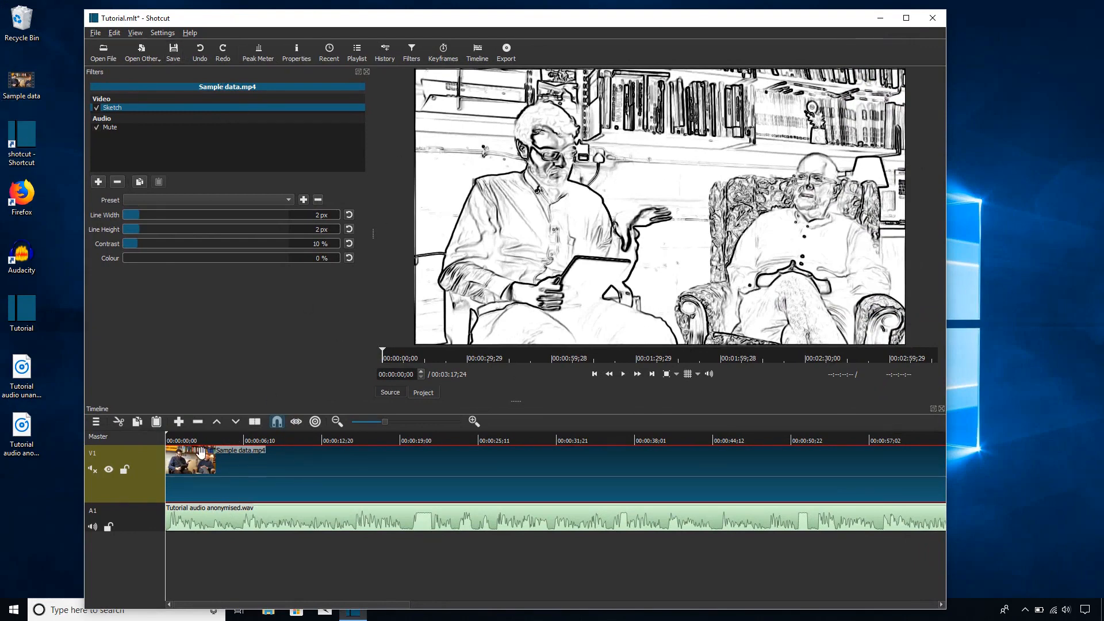
double_click(259, 22)
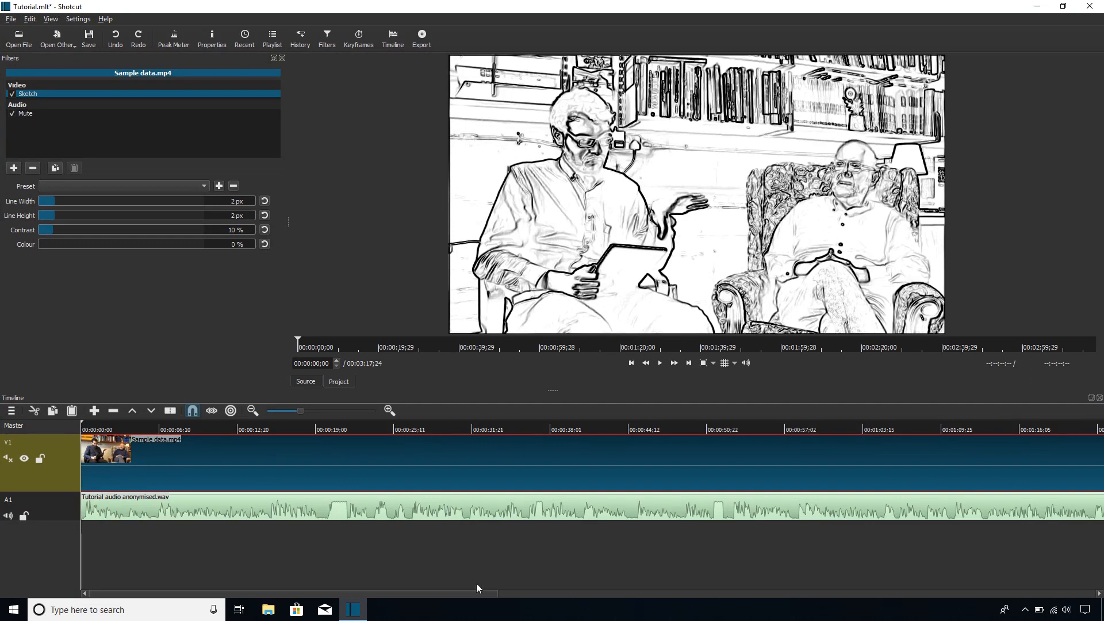
drag(481, 595, 562, 596)
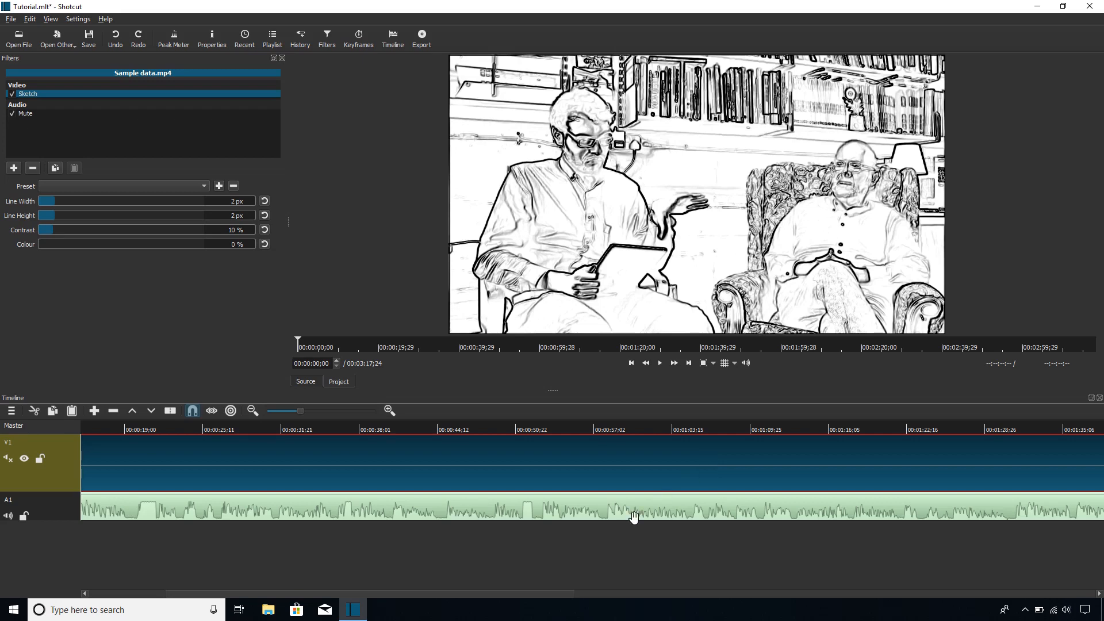
drag(537, 592, 393, 596)
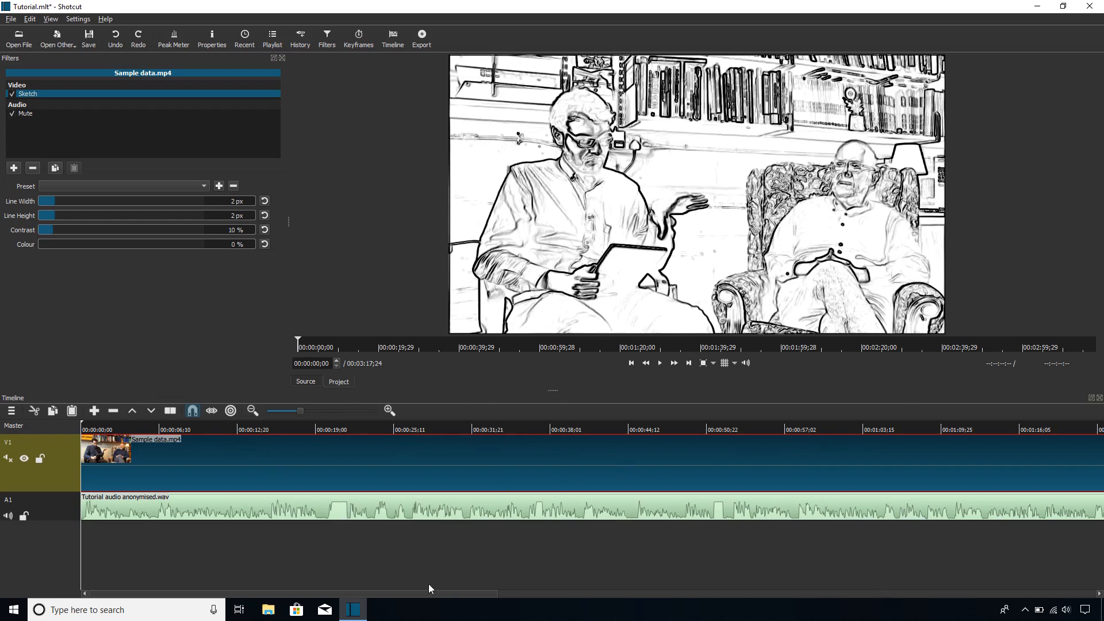
- Close the Filters panel to leave more room for the video preview
click(282, 58)
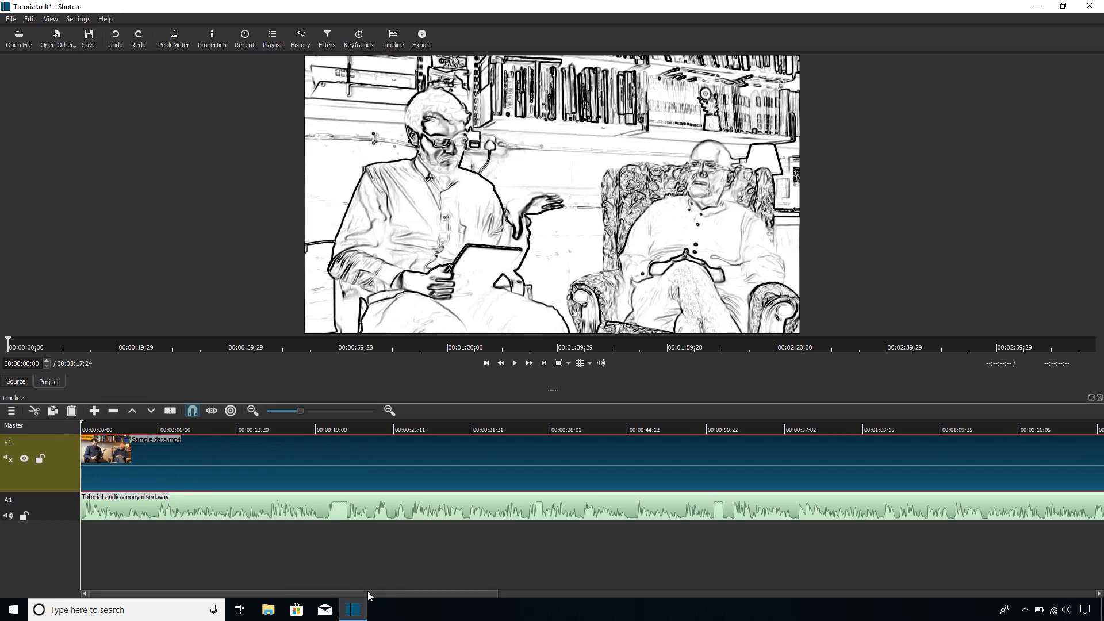
drag(367, 593, 445, 587)
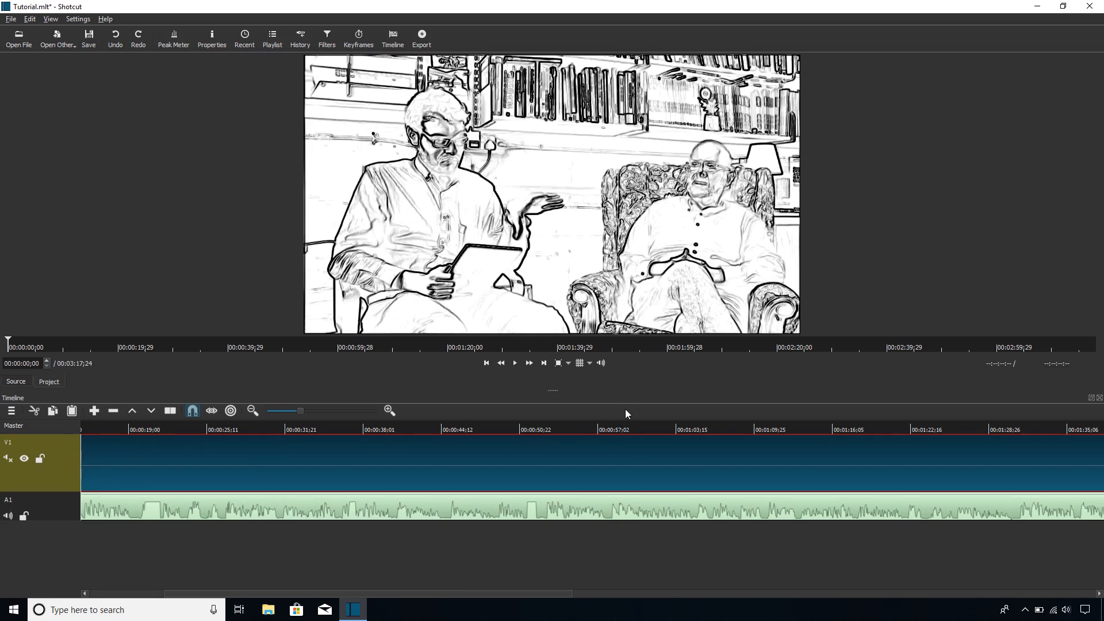
drag(524, 592, 361, 594)
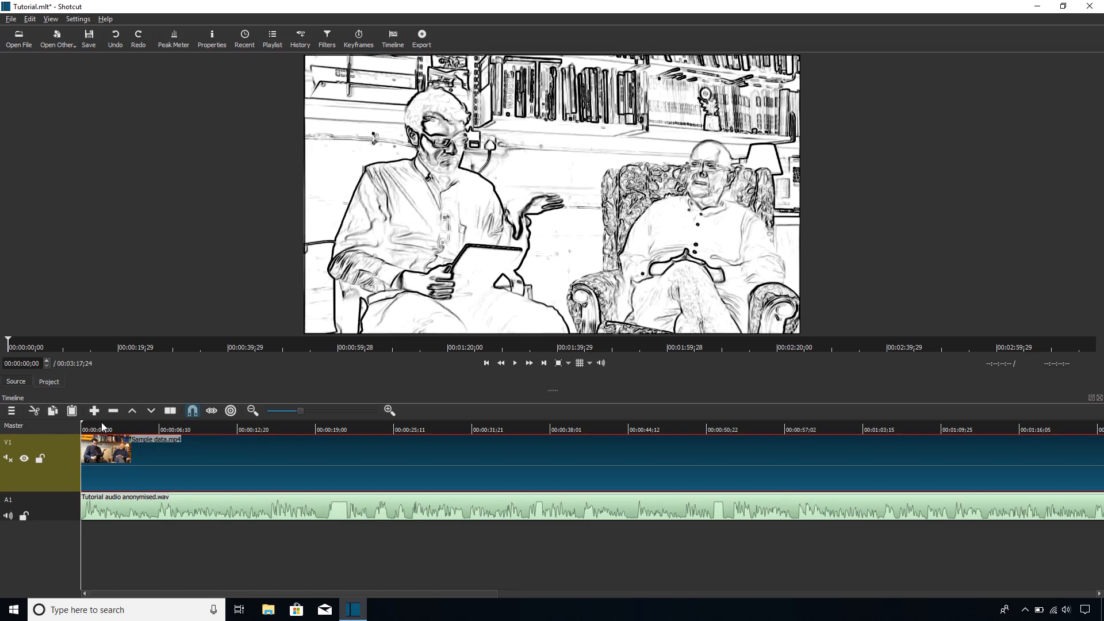
- Move the playhead to 00:01:22;16 and play from there until just past the camera change at about 00:01:26
drag(109, 428, 418, 426)
drag(475, 595, 638, 603)
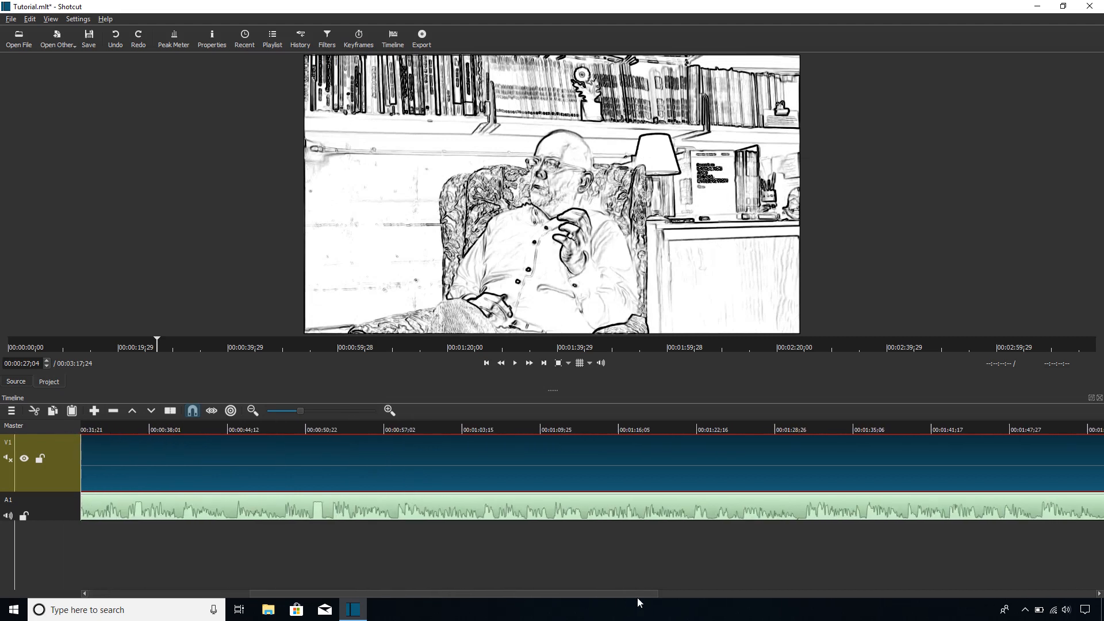
click(227, 428)
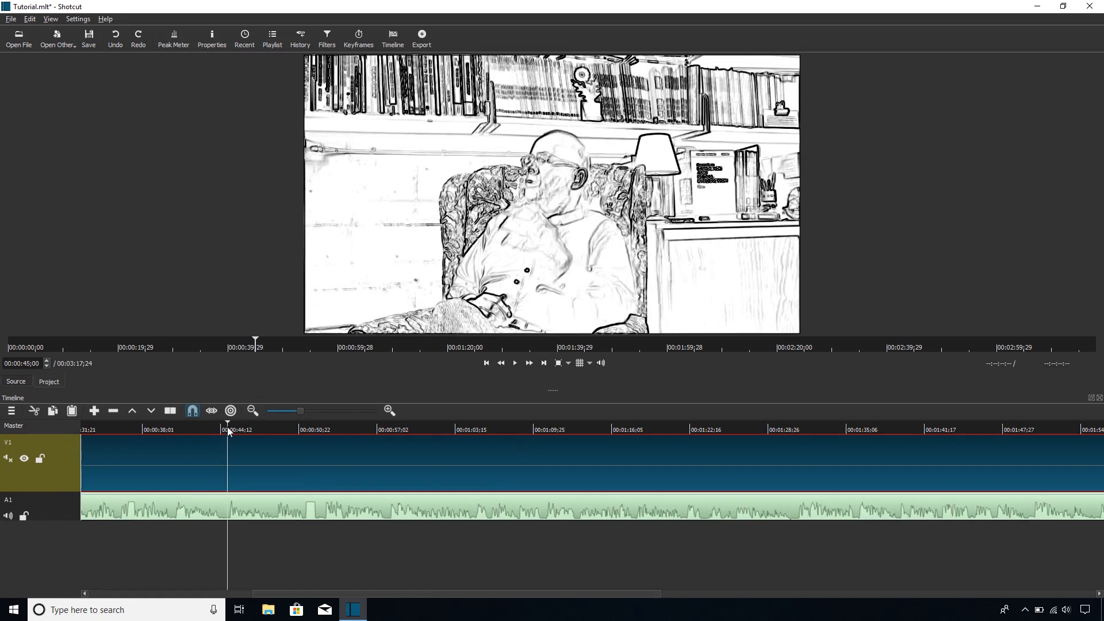
drag(229, 430, 670, 432)
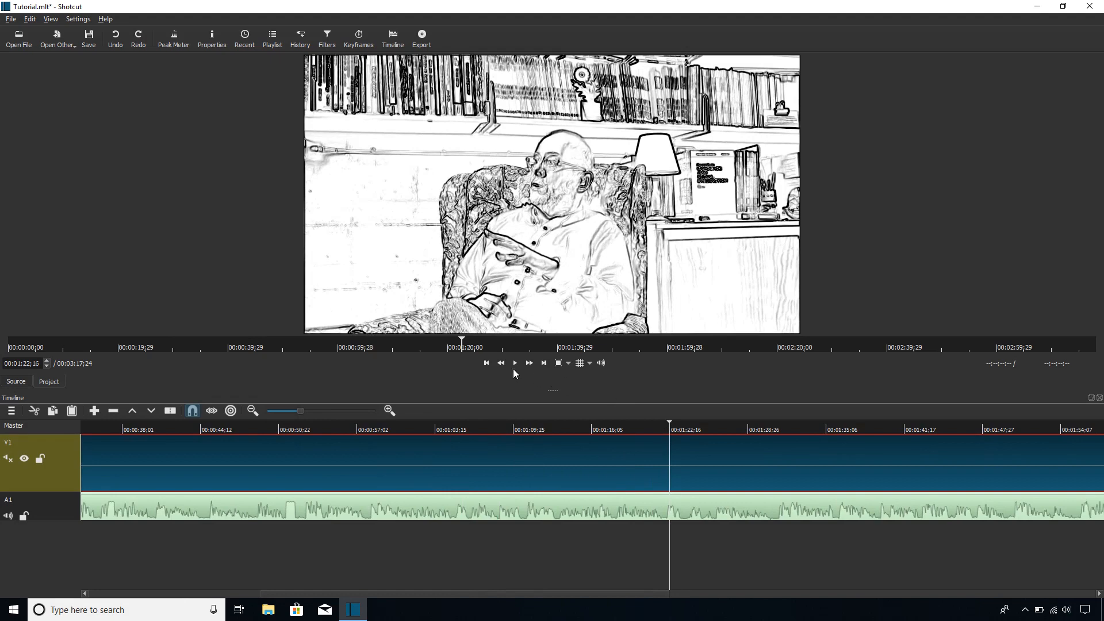
click(516, 363)
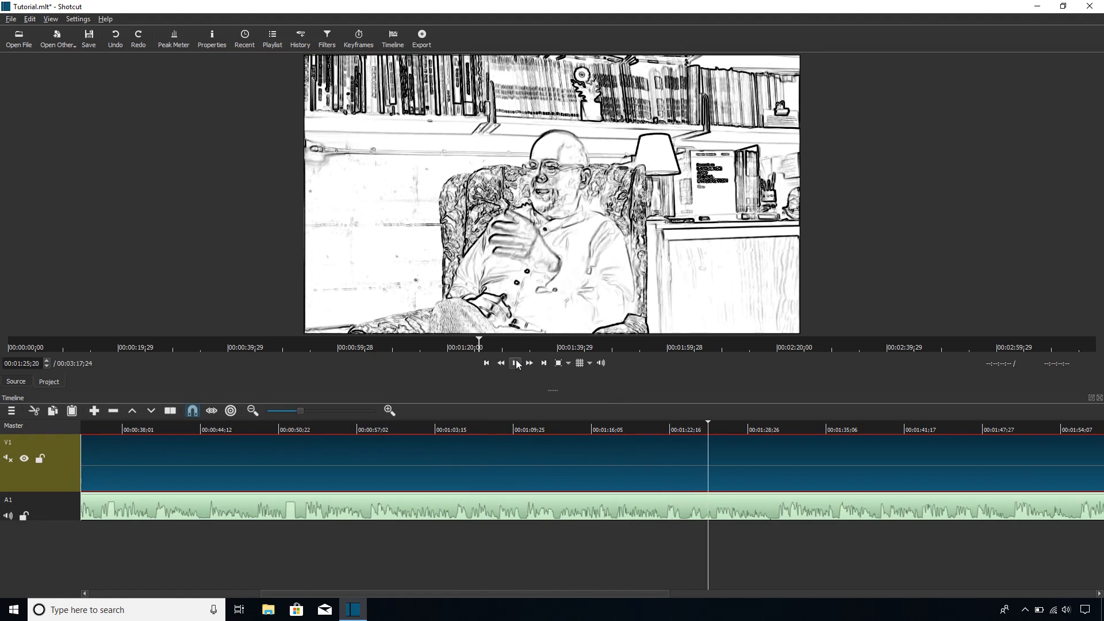
click(515, 363)
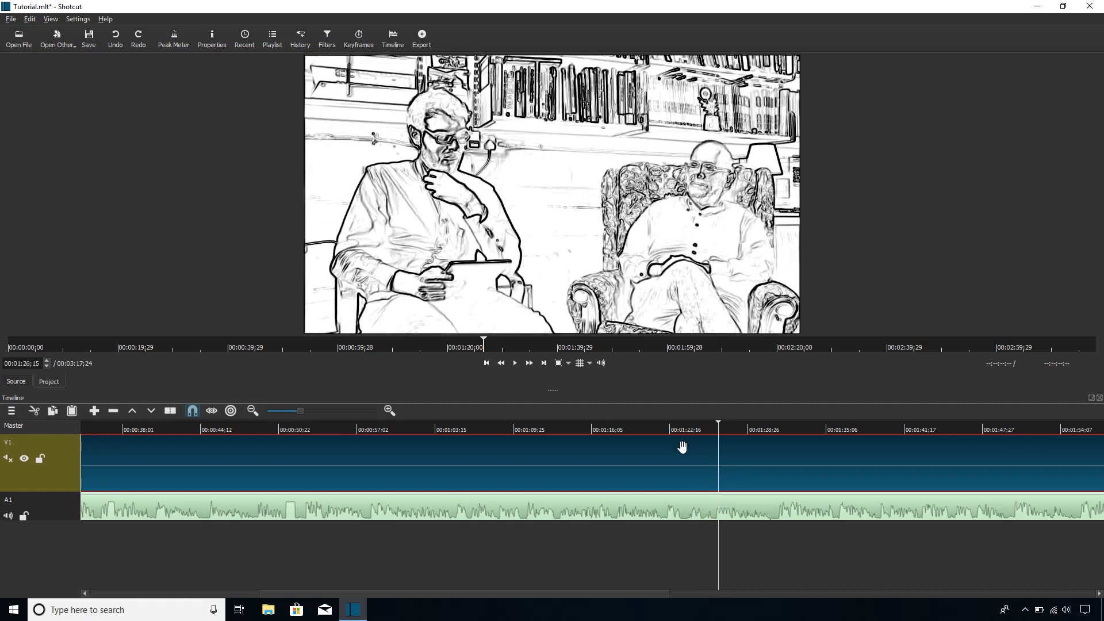
- Step frame by frame around the camera change to place the playhead on the last frame before it, 00:01:26;05
key(Left)
key(Left)
key(Left)
key(Left)
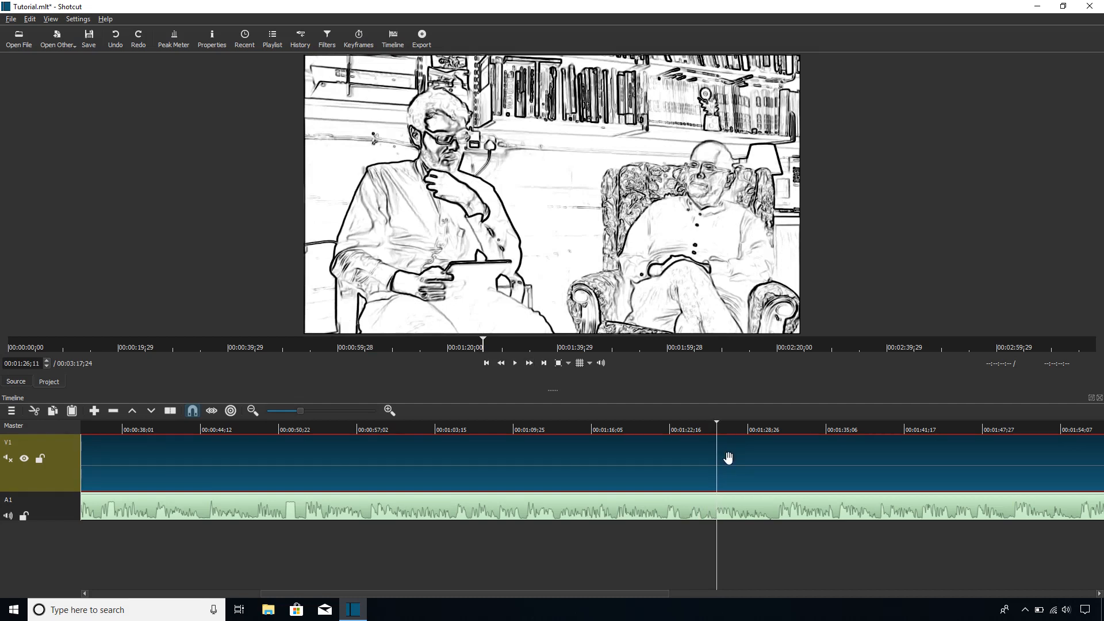
key(Left)
key(Left)
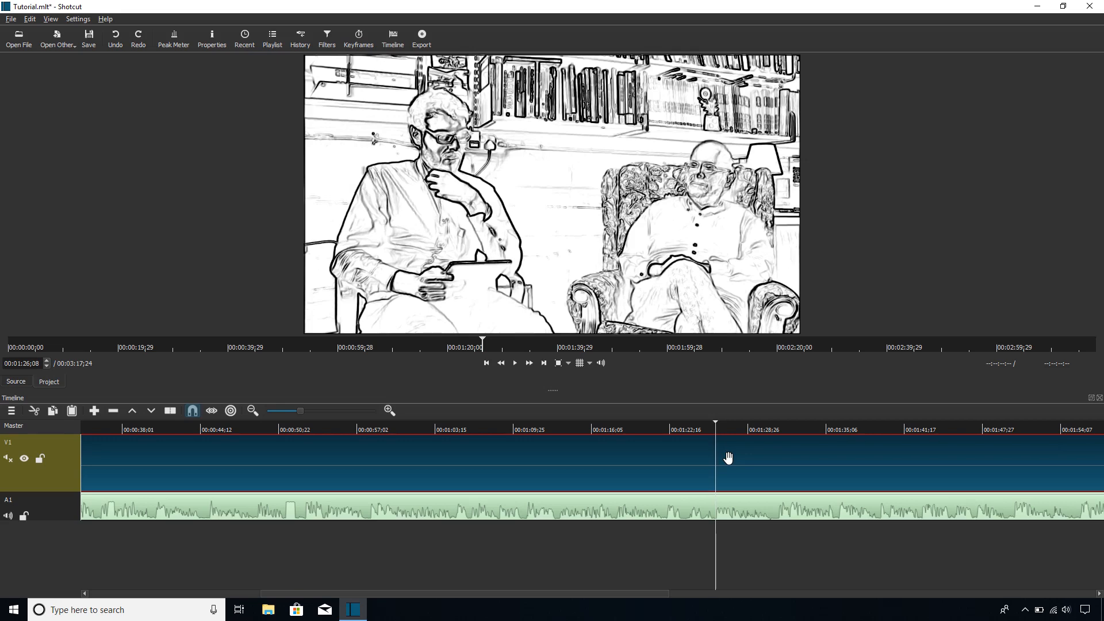
key(Left)
key(Left)
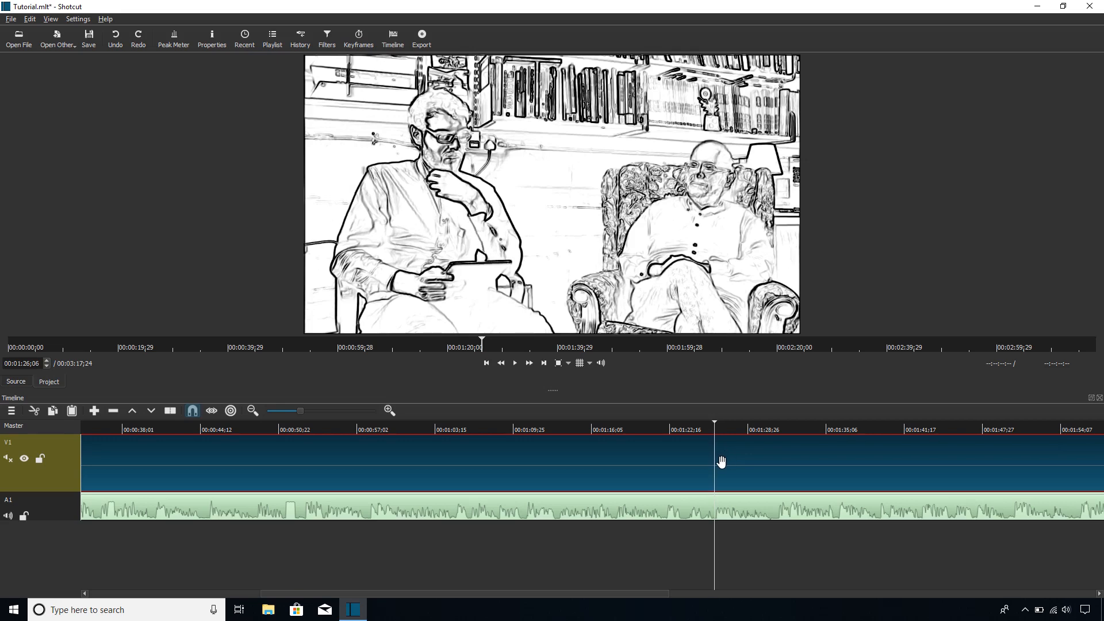
key(Left)
key(Left)
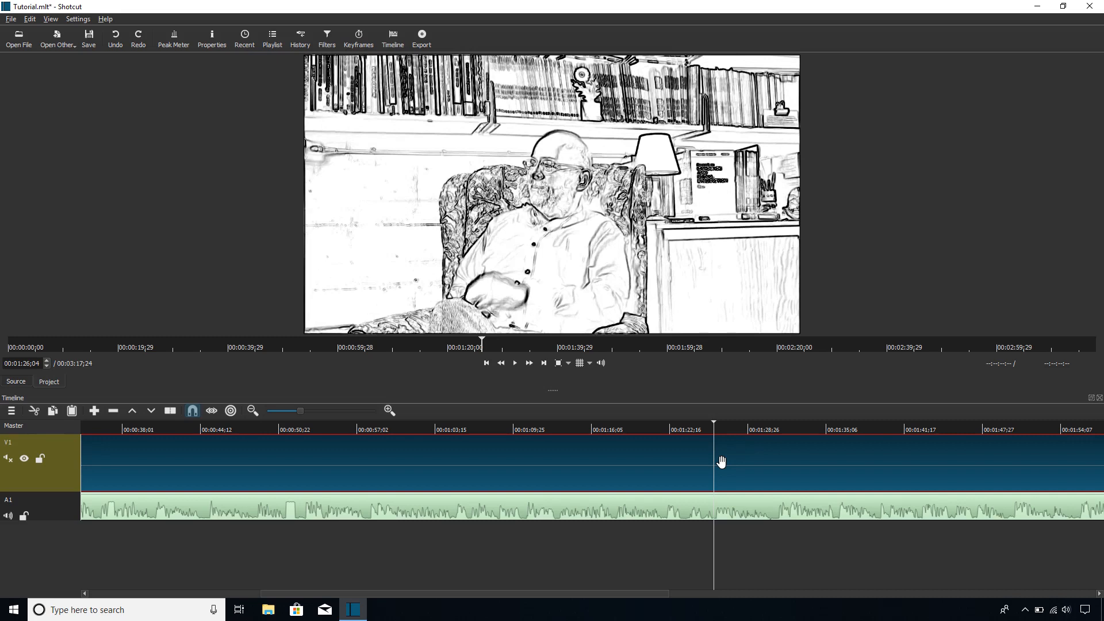
key(Right)
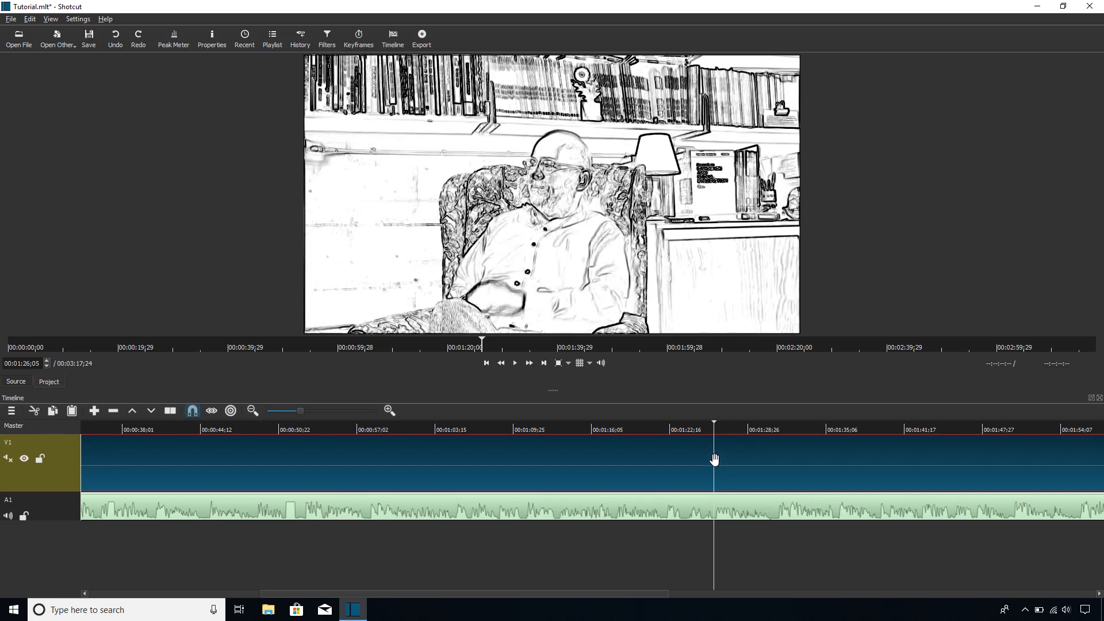
key(Left)
key(Right)
key(Right)
key(Left)
key(Right)
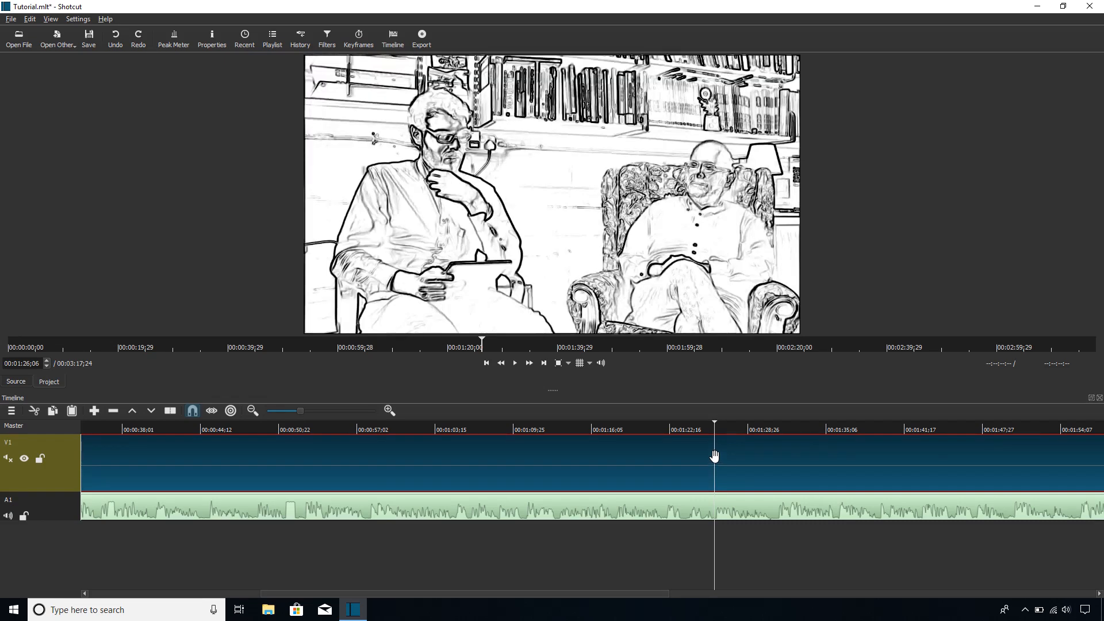
key(Left)
- Split the Sample data.mp4 video clip at 00:01:26;09
right_click(716, 459)
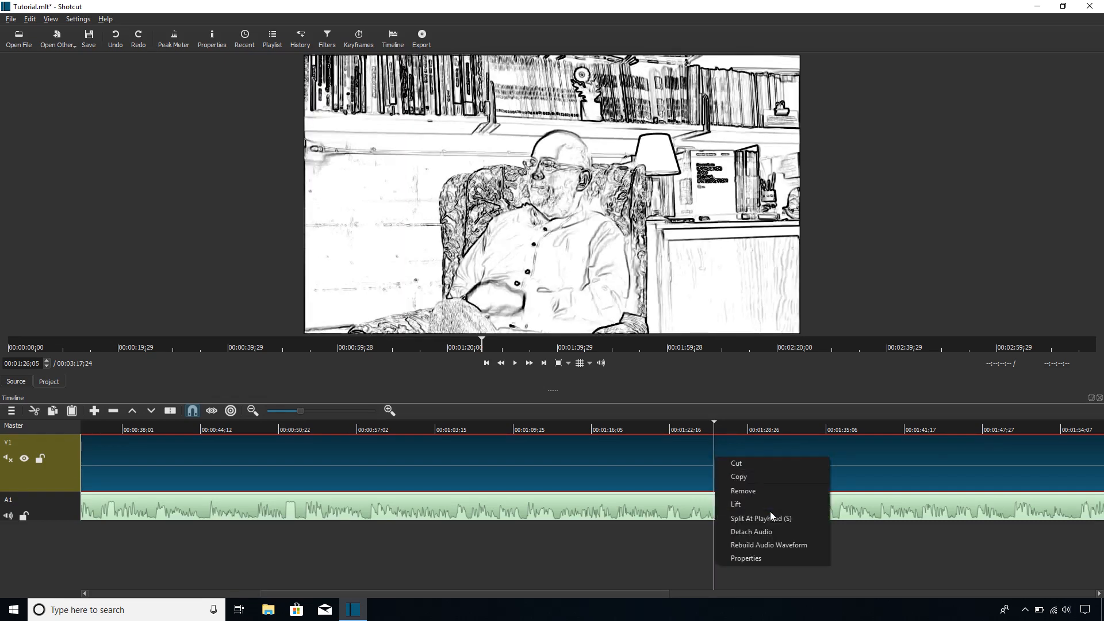
click(888, 553)
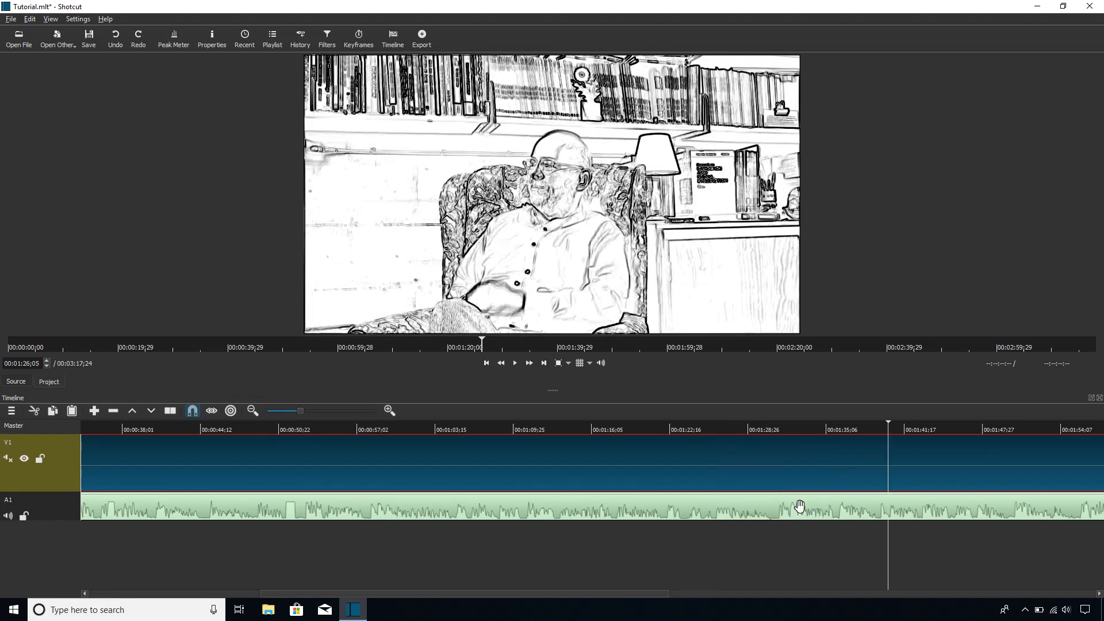
click(706, 432)
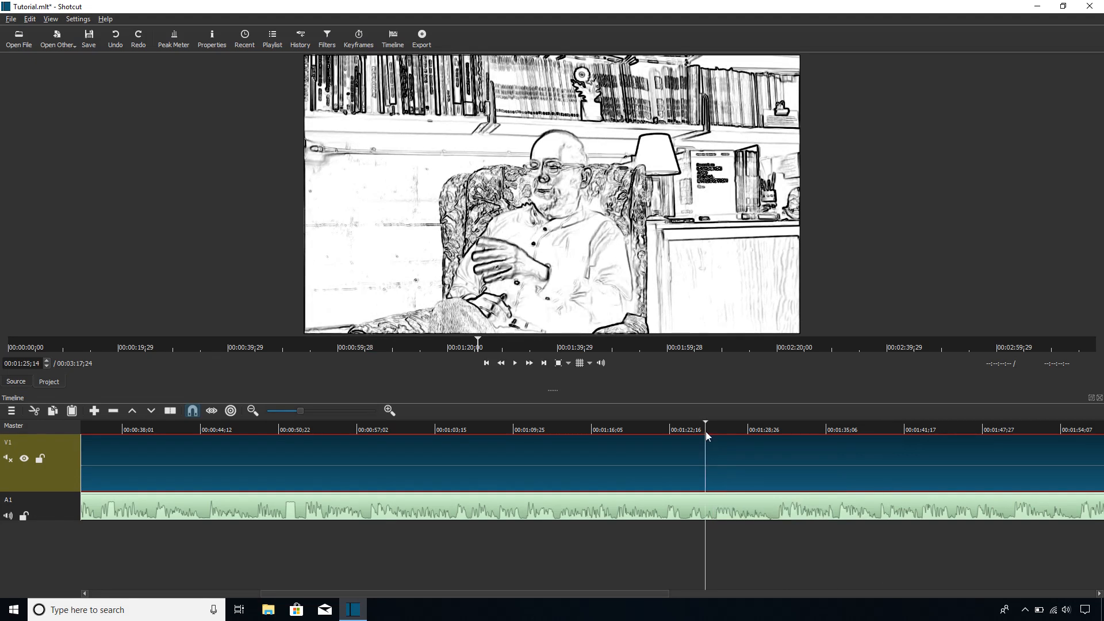
drag(706, 432, 716, 433)
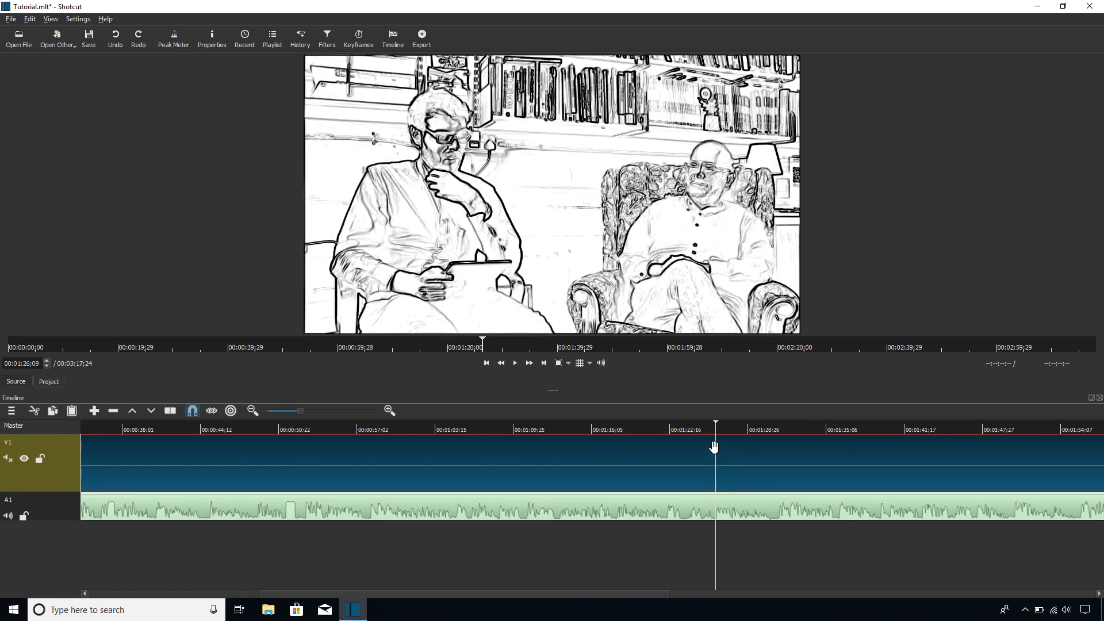
right_click(717, 451)
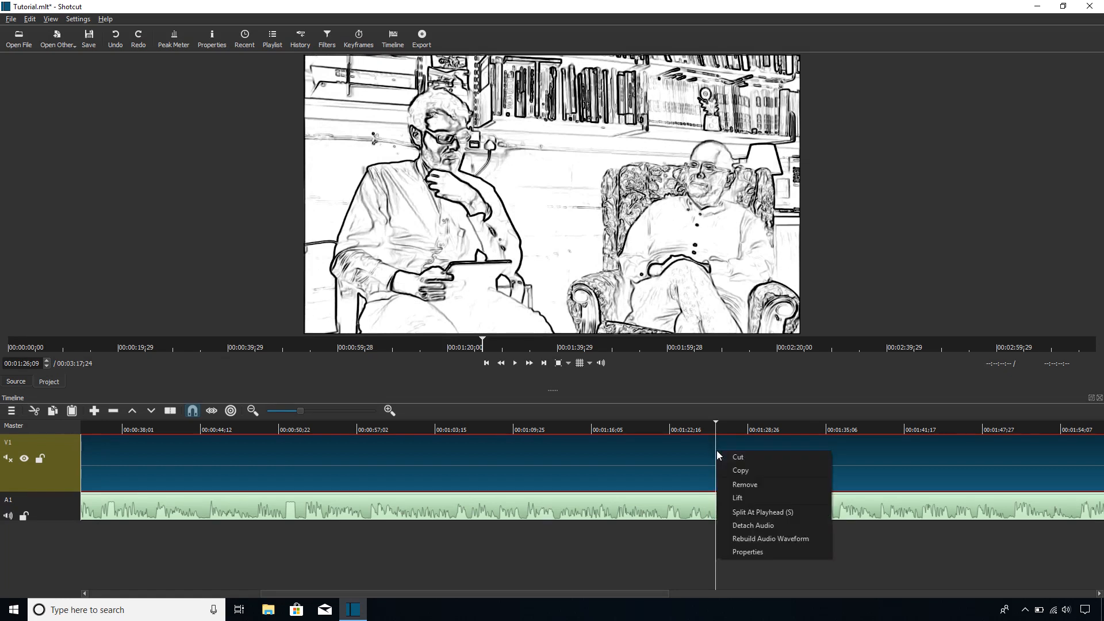
click(761, 512)
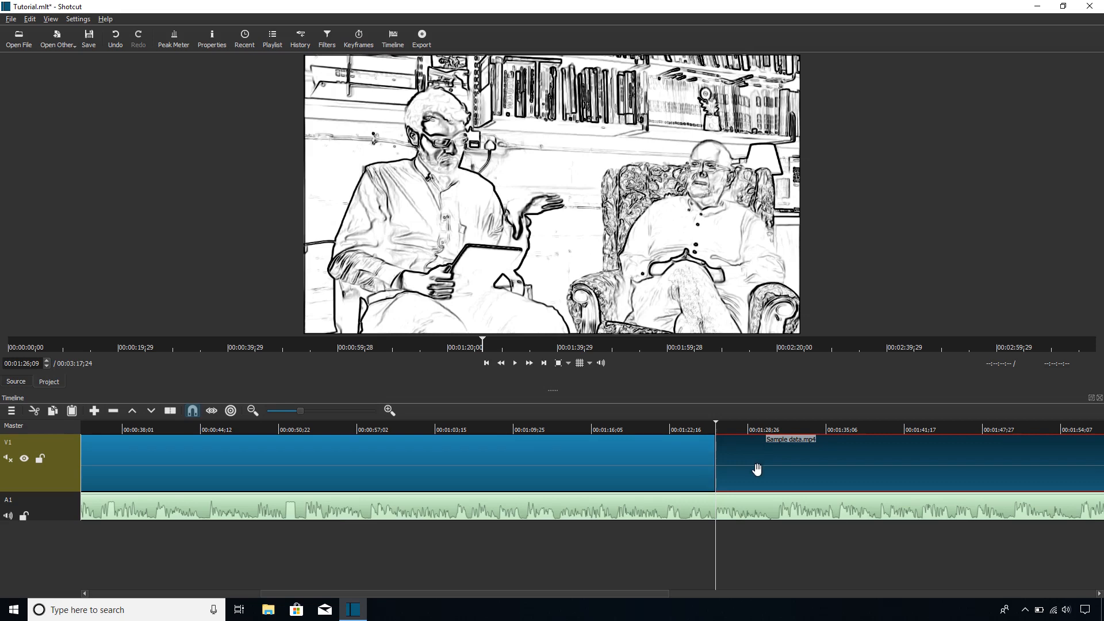
- Try deleting only the video segment after the split, and play across the cut
key(Delete)
click(706, 431)
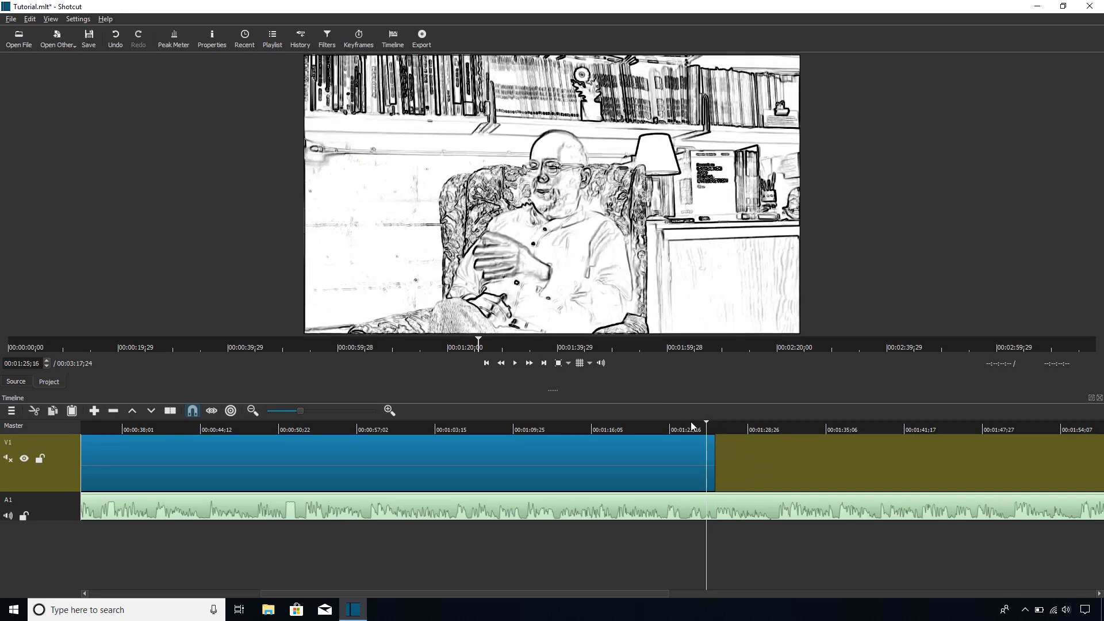
click(516, 363)
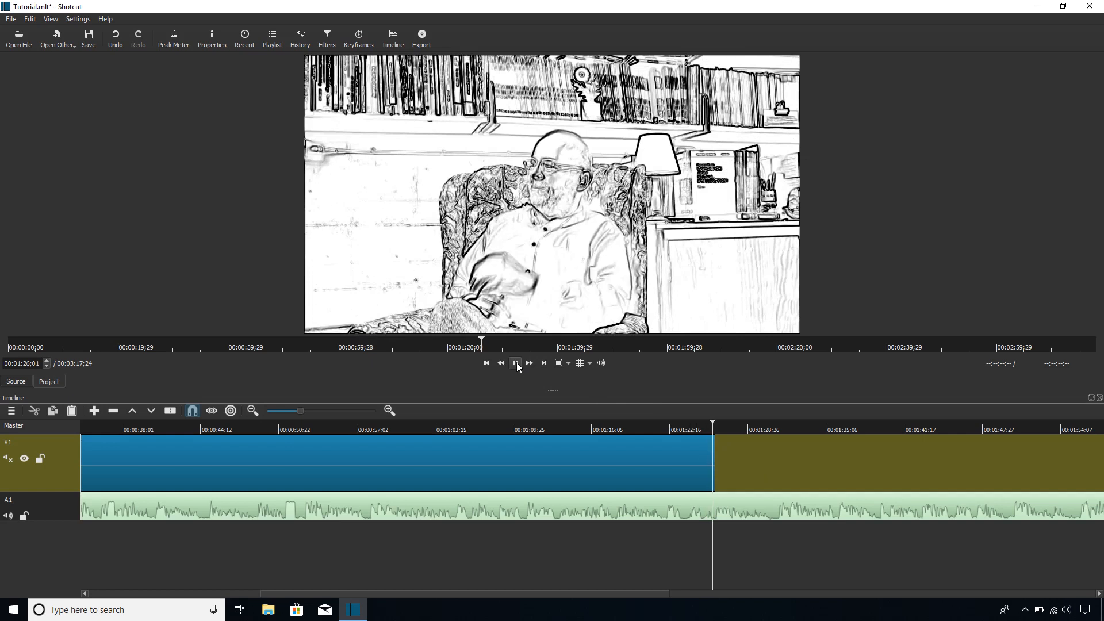
click(516, 363)
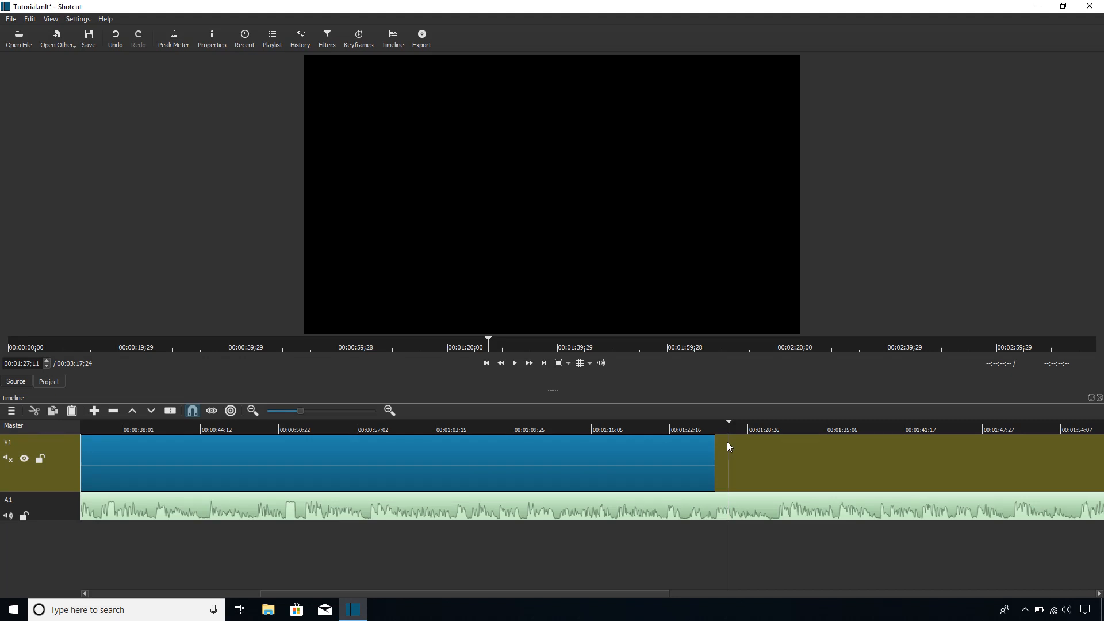
key(ctrl+z)
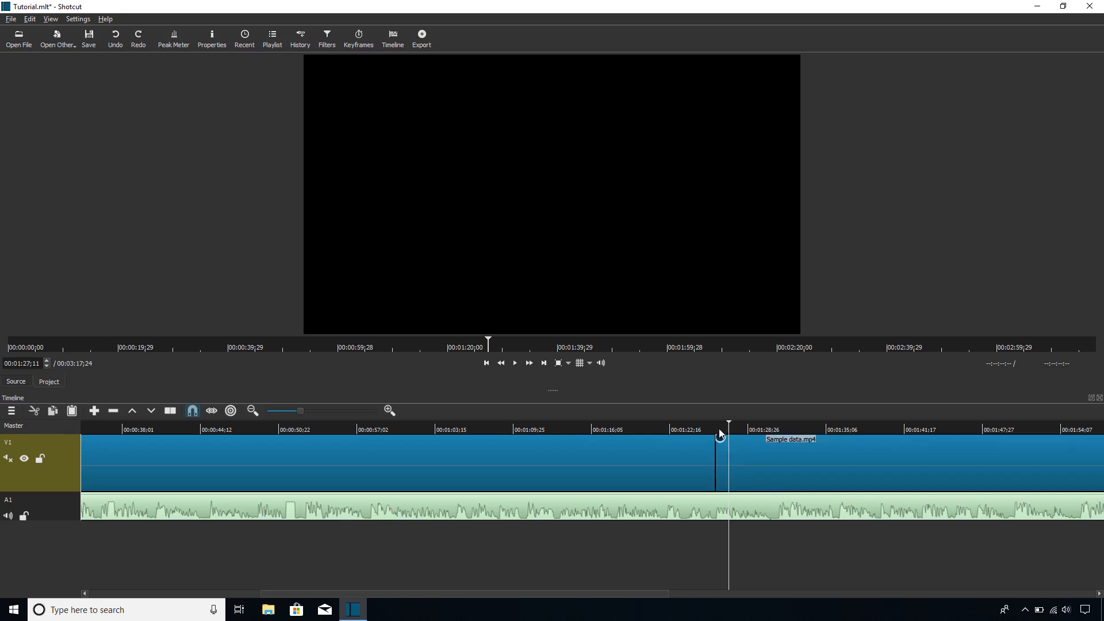
- Split both the video clip and the audio clip at 00:01:26;04
click(713, 430)
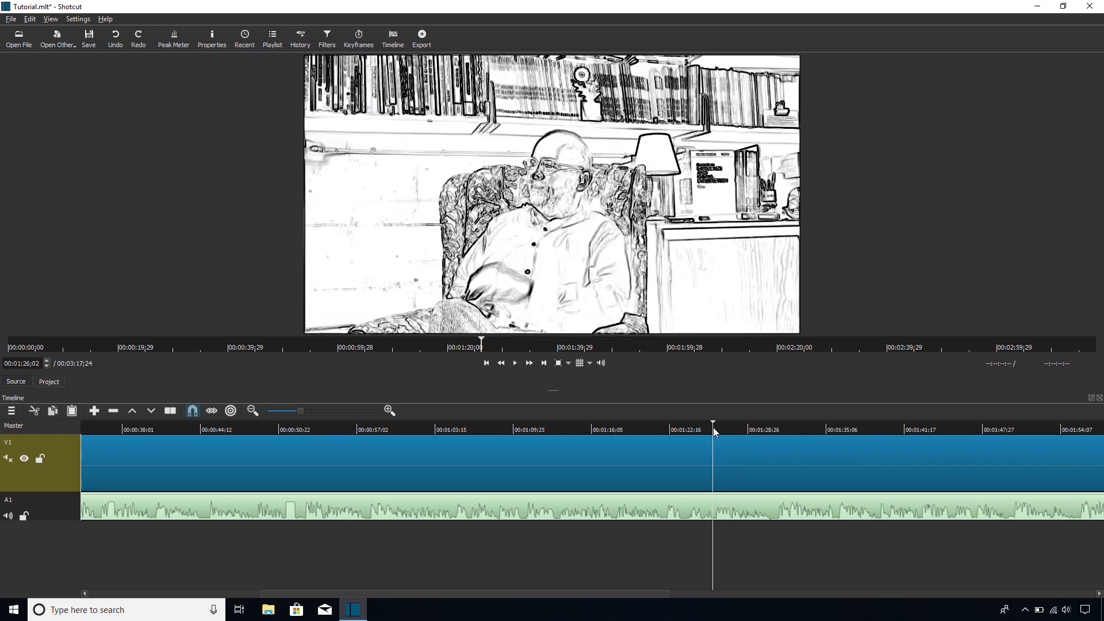
right_click(765, 512)
click(803, 575)
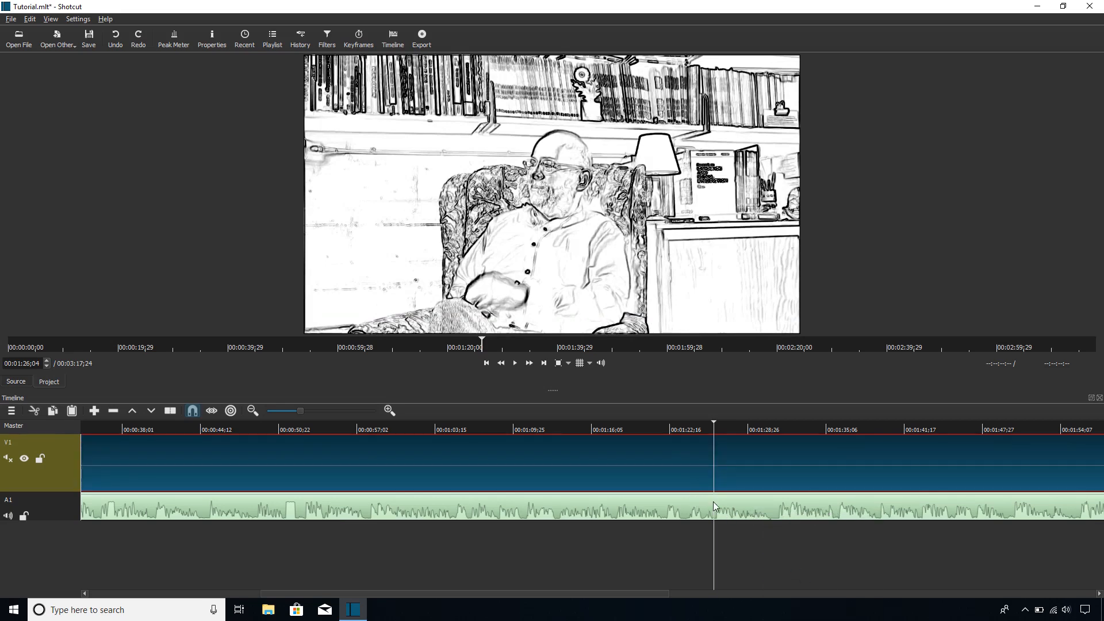
right_click(727, 512)
click(810, 585)
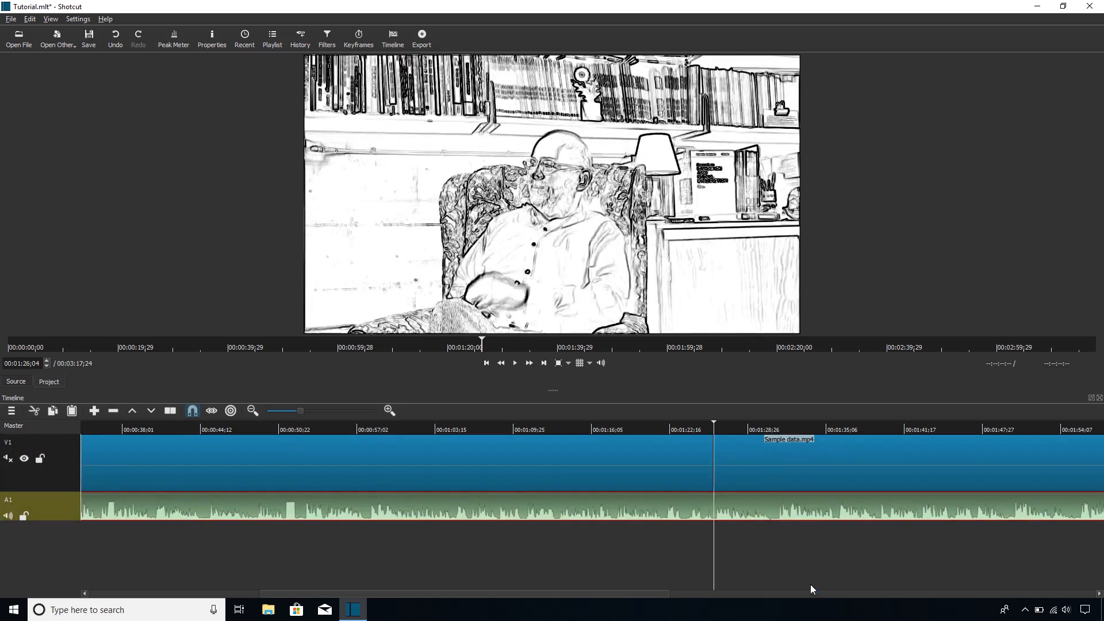
- Delete the video and audio segments after the split, and undo both deletions
click(730, 466)
key(Delete)
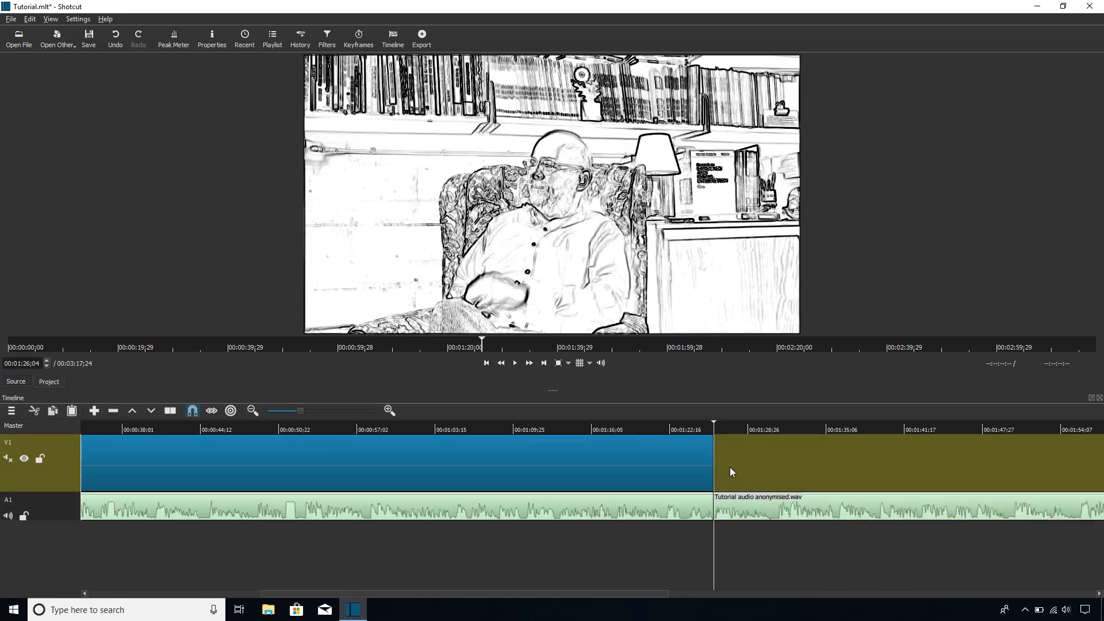
click(747, 501)
key(Delete)
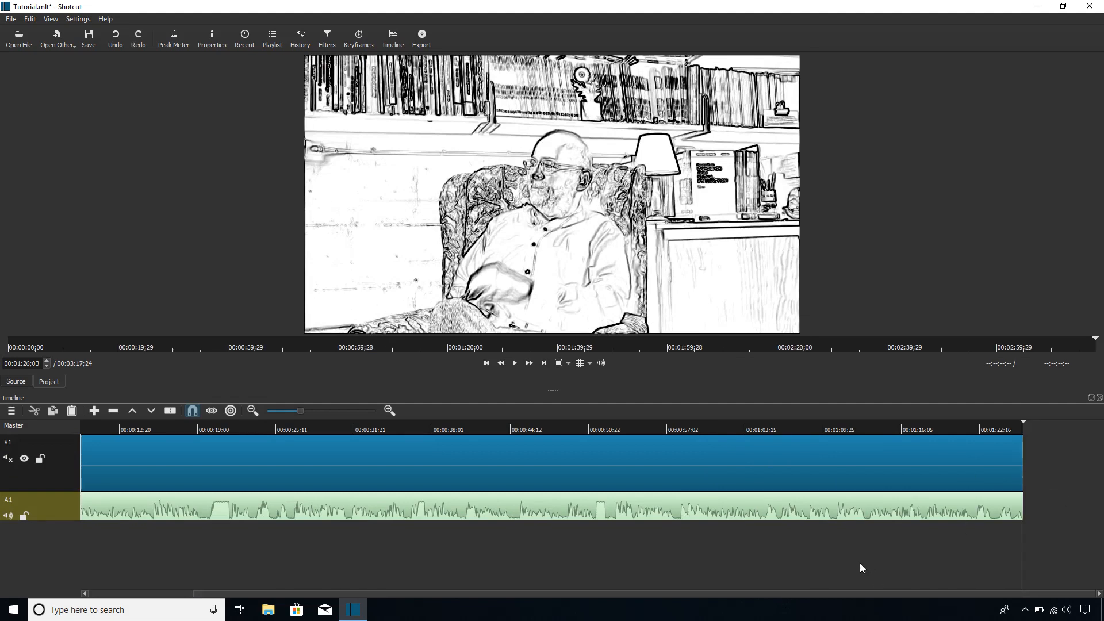
key(ctrl+z)
key(ctrl+z)
- Remove the video and audio segments after the split from the timeline
drag(512, 594, 670, 590)
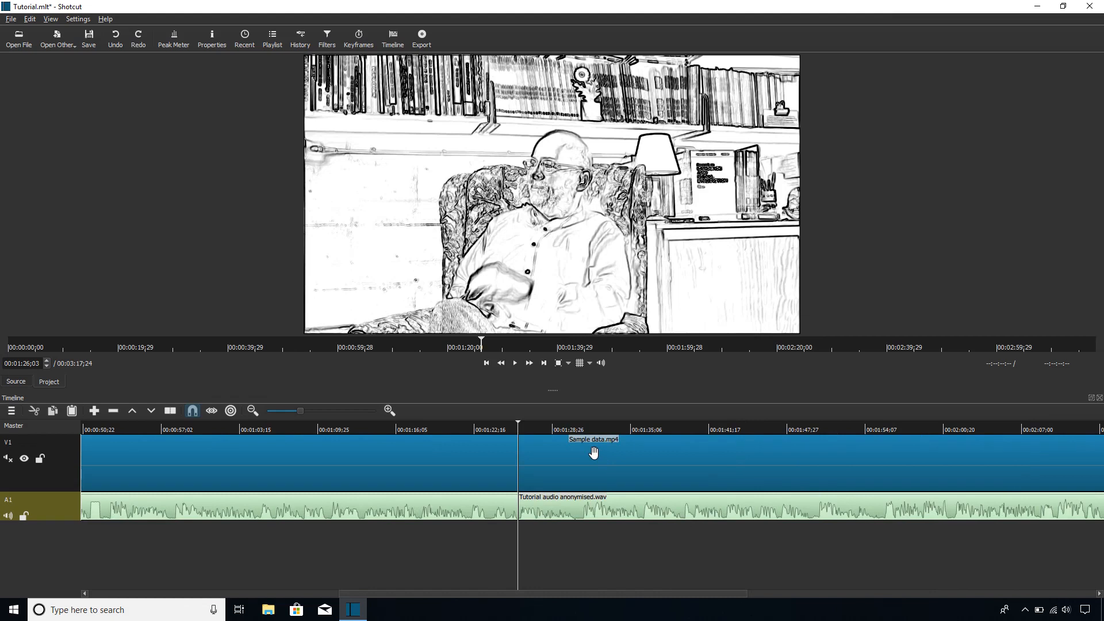
right_click(566, 457)
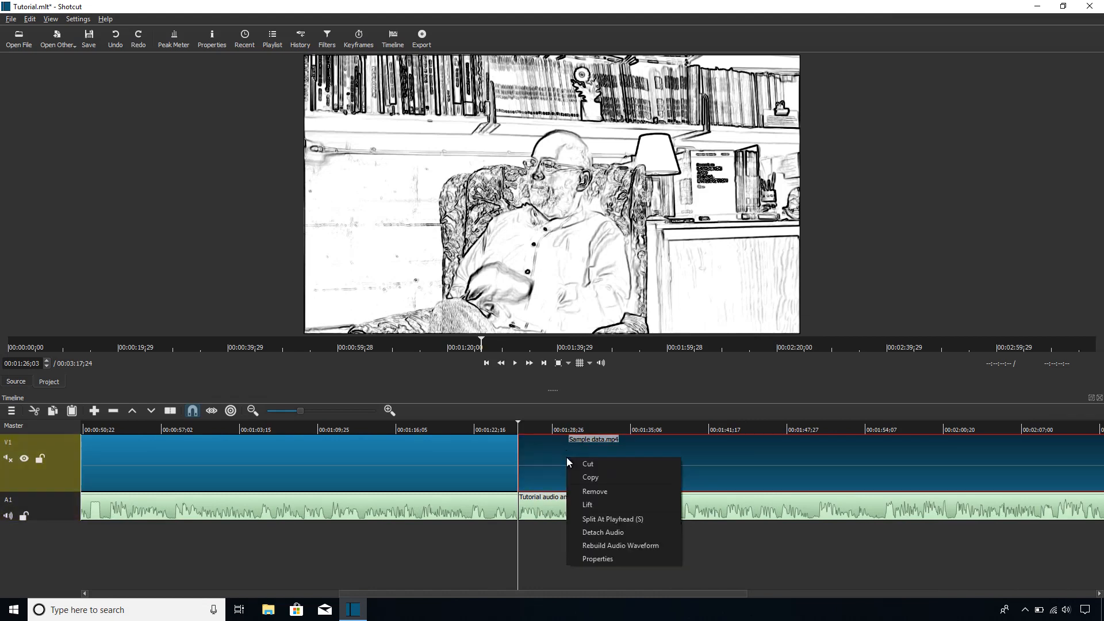
click(601, 495)
drag(775, 591, 644, 584)
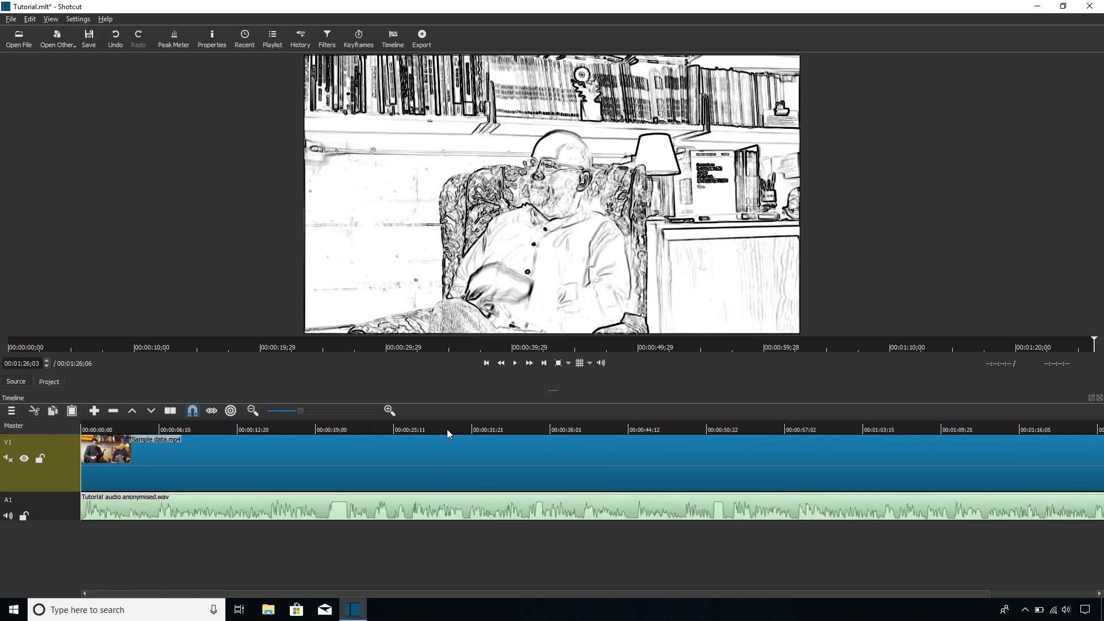
- Return the playhead to the start of the trimmed project and open the export presets
drag(447, 429, 658, 394)
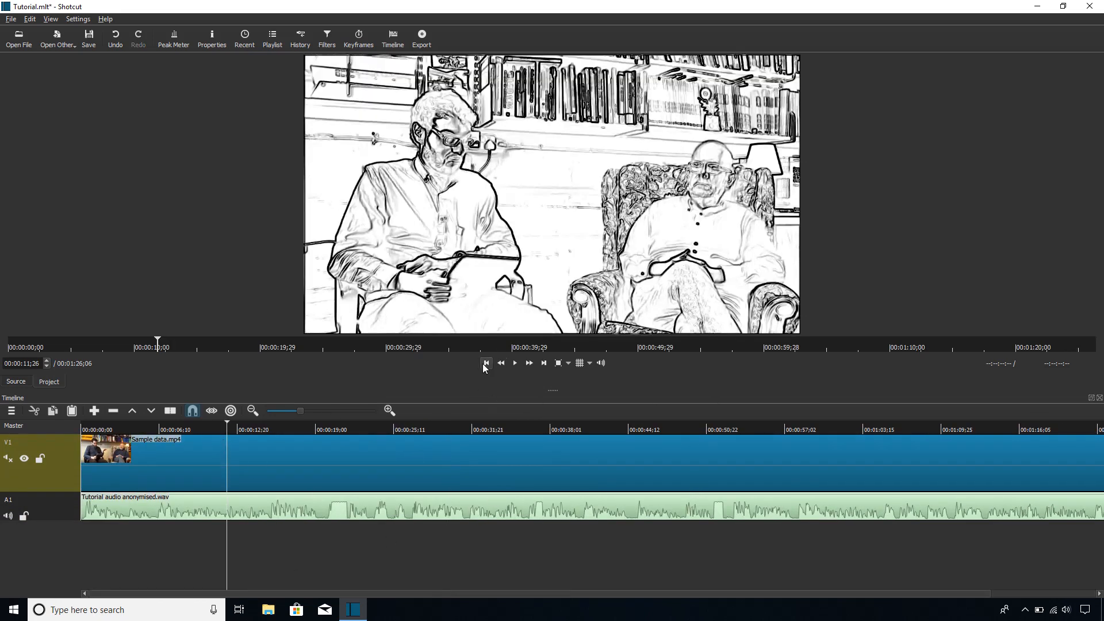
click(486, 363)
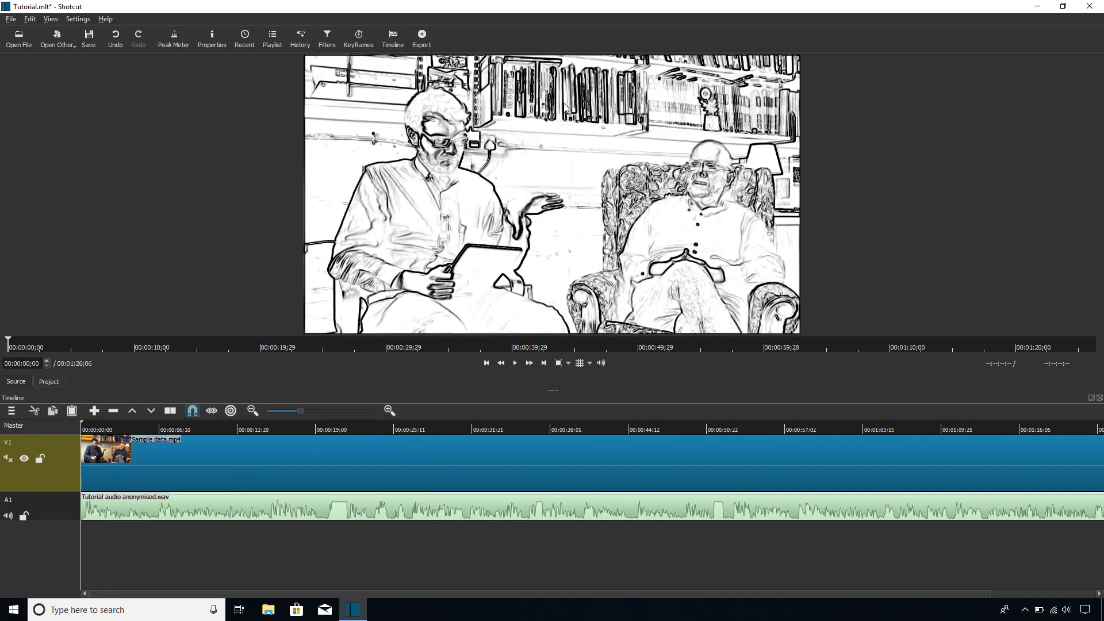
click(426, 38)
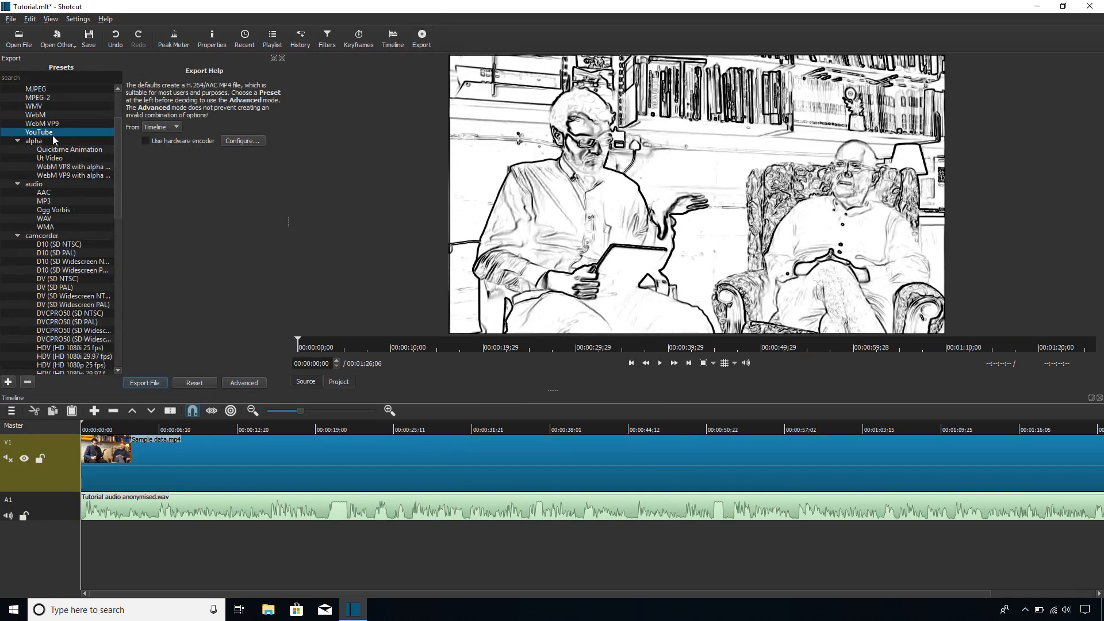